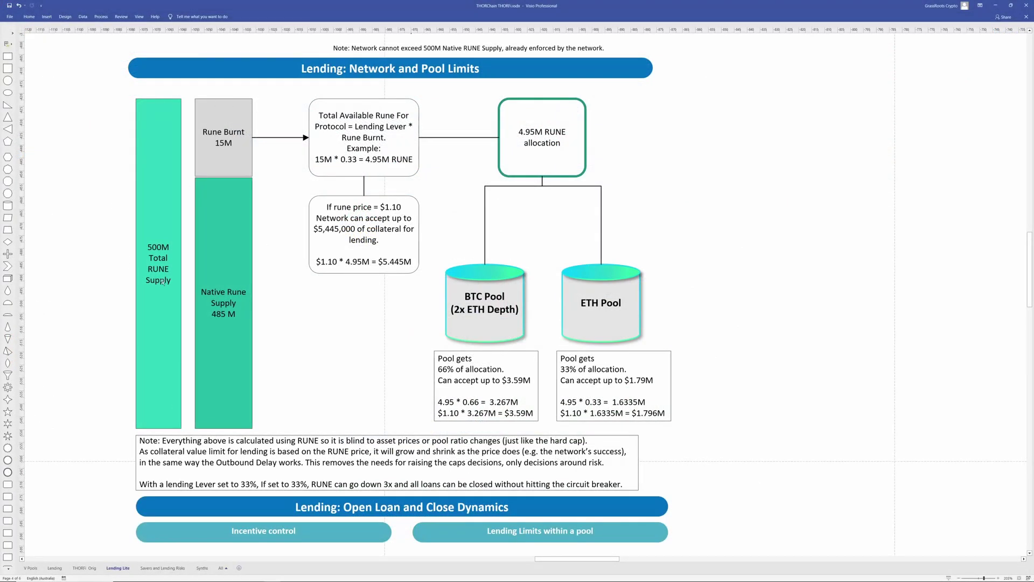
Step: Scroll down through the Lending: Network and Pool Limits diagram in Visio
{"action": "scroll", "coordinate": [413, 335], "scroll_direction": "down", "scroll_amount": 5}
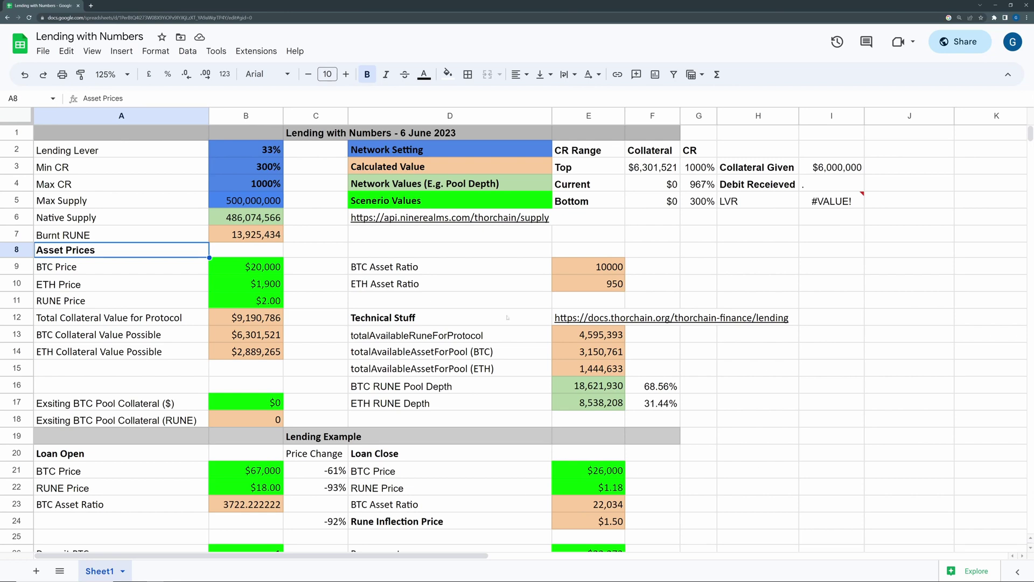
{"action": "left_click", "coordinate": [469, 265]}
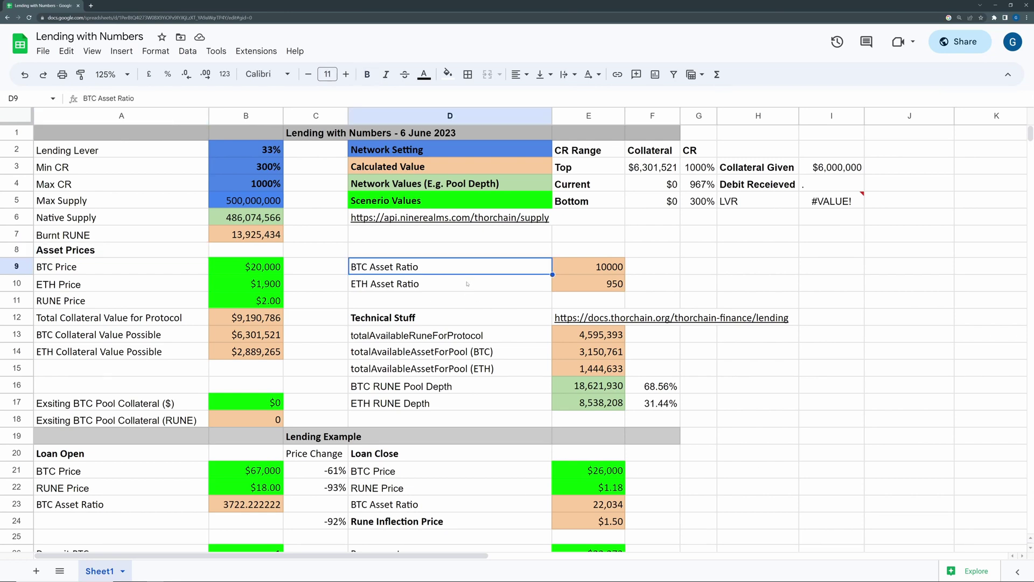
{"action": "left_click", "coordinate": [114, 174]}
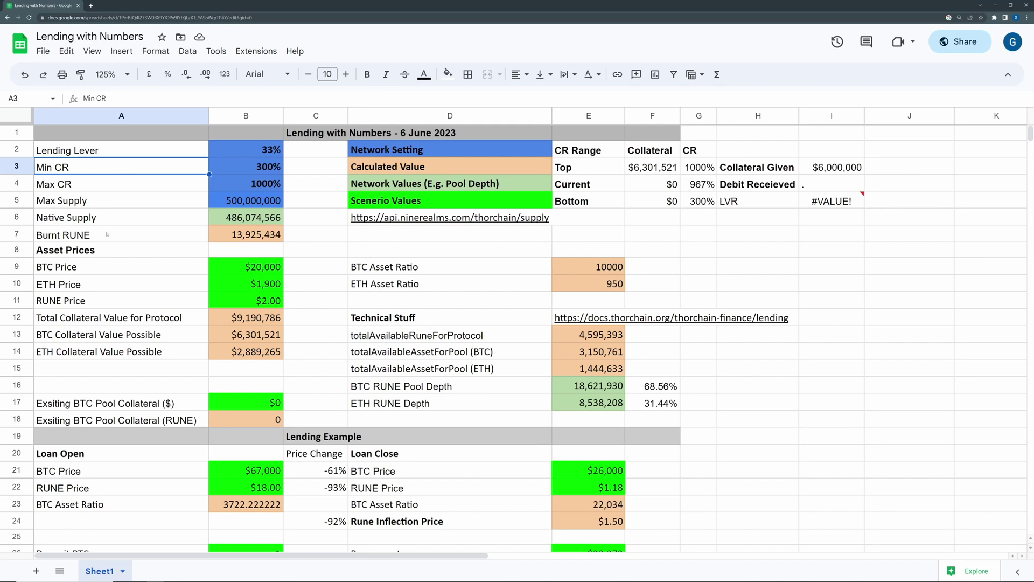
{"action": "left_click", "coordinate": [118, 156]}
{"action": "left_click", "coordinate": [409, 150]}
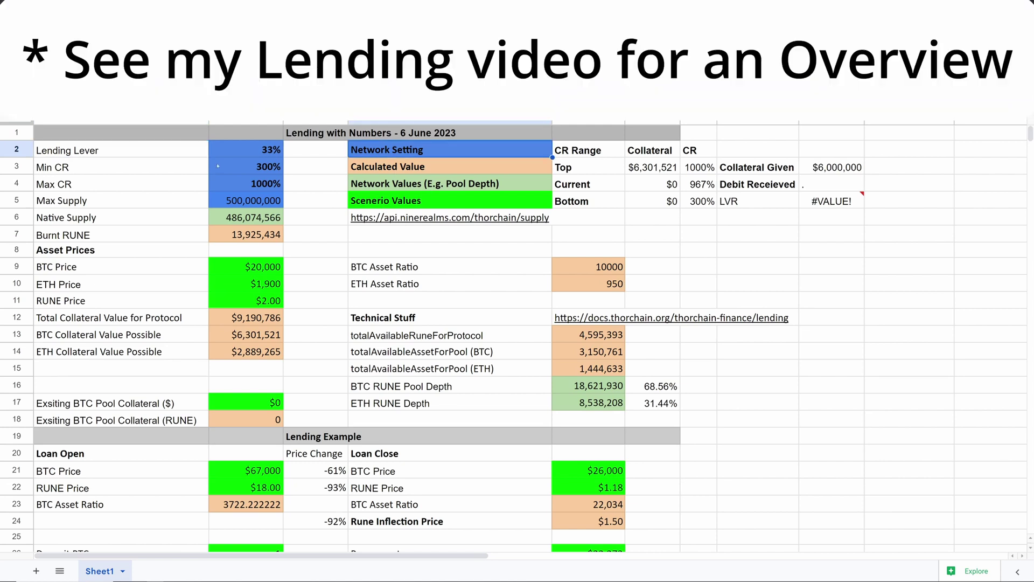
{"action": "left_click", "coordinate": [114, 156]}
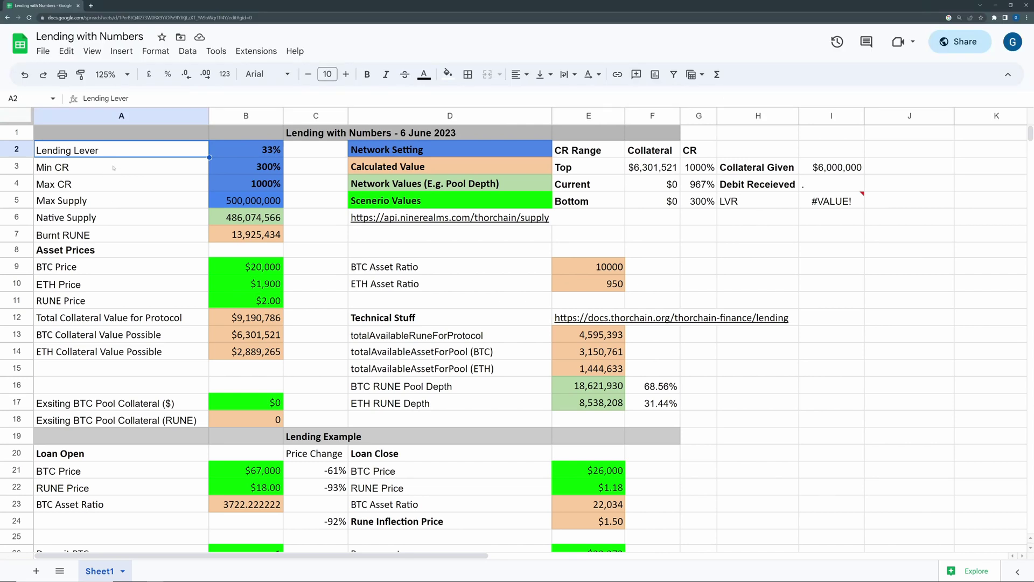
{"action": "left_click", "coordinate": [250, 170]}
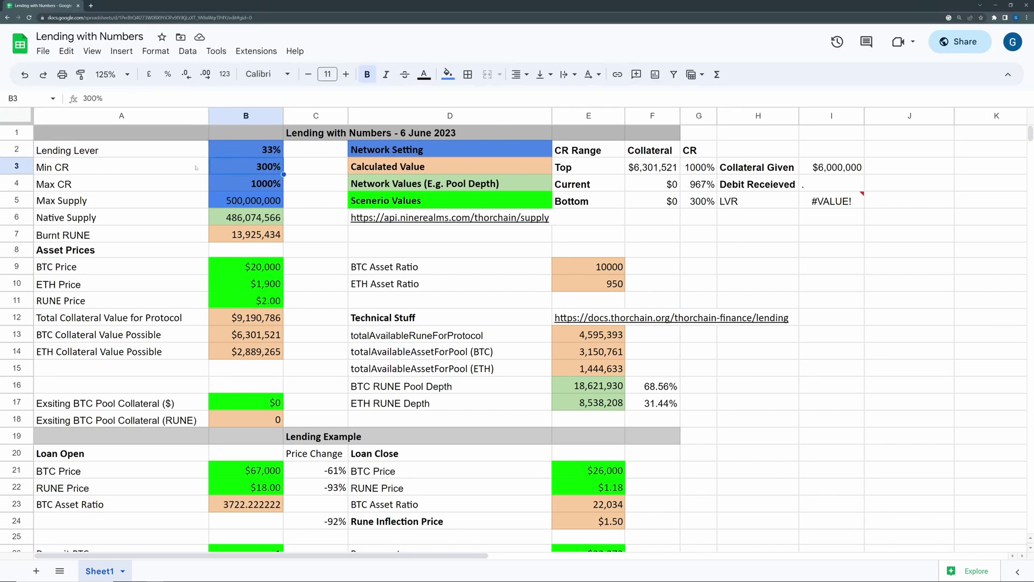
{"action": "left_click", "coordinate": [221, 156]}
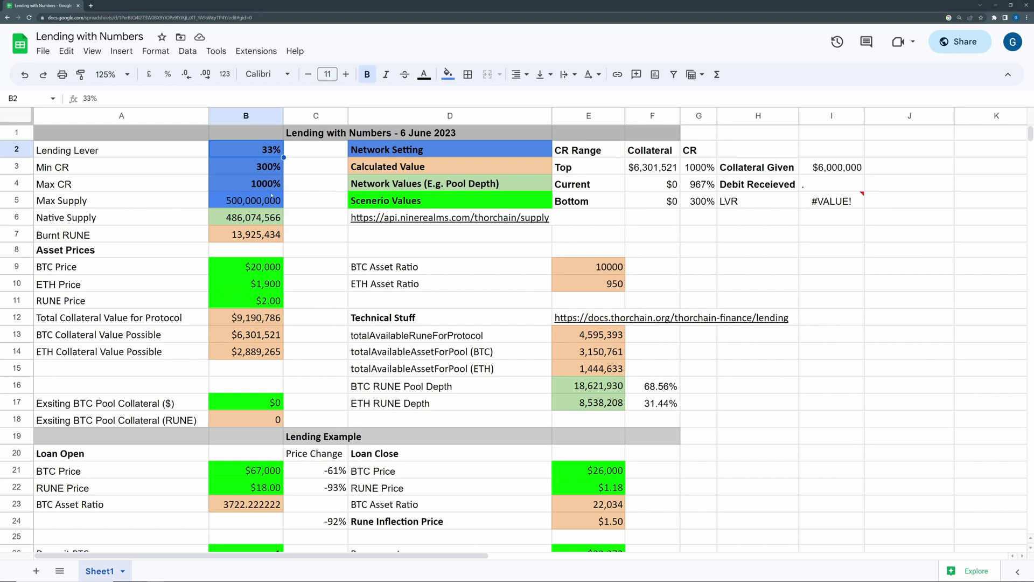
{"action": "left_click", "coordinate": [233, 207]}
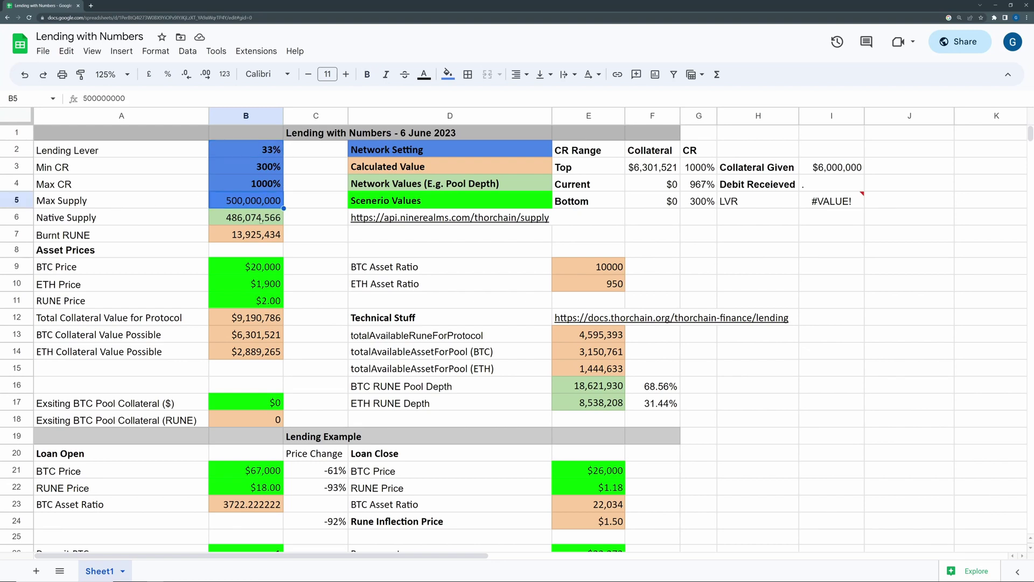
{"action": "left_click", "coordinate": [260, 217]}
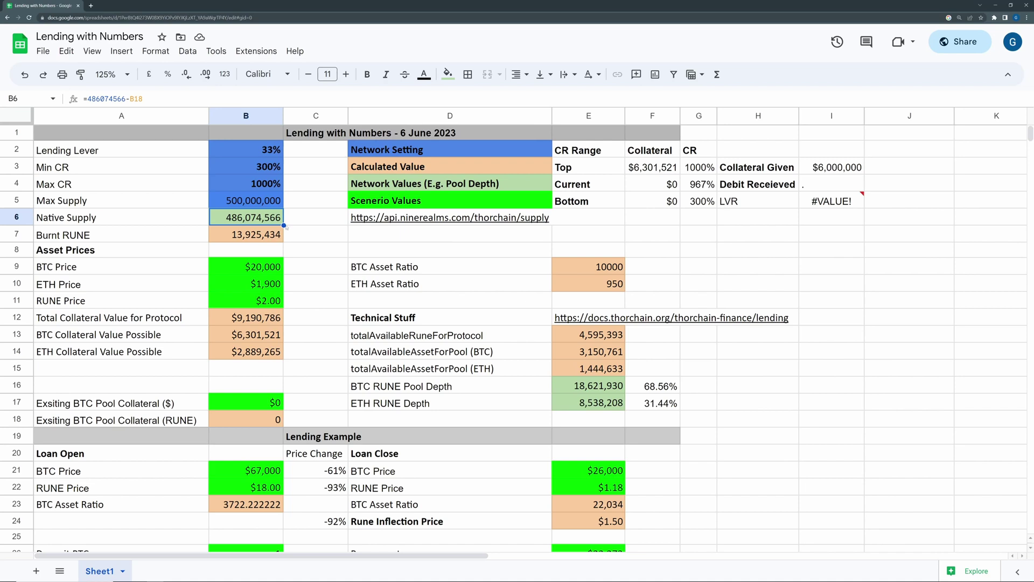
{"action": "left_click", "coordinate": [171, 241]}
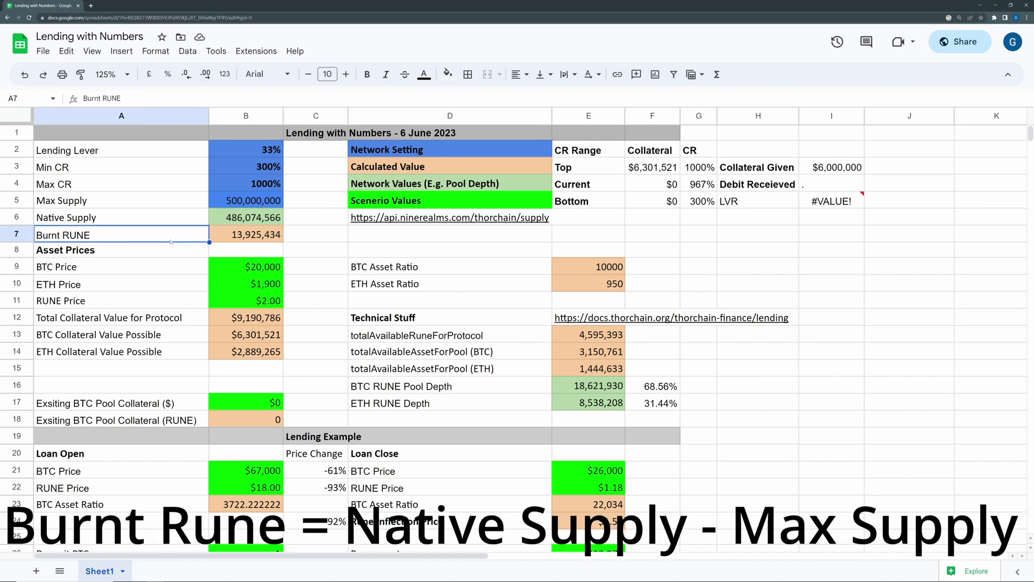
{"action": "left_click", "coordinate": [247, 240]}
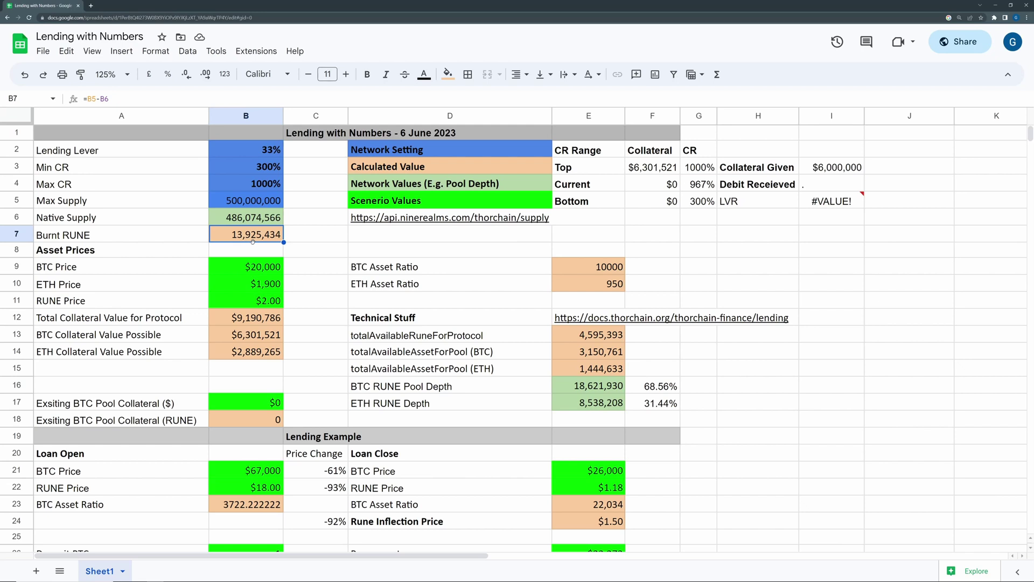
{"action": "scroll", "coordinate": [257, 241], "scroll_direction": "down", "scroll_amount": 2}
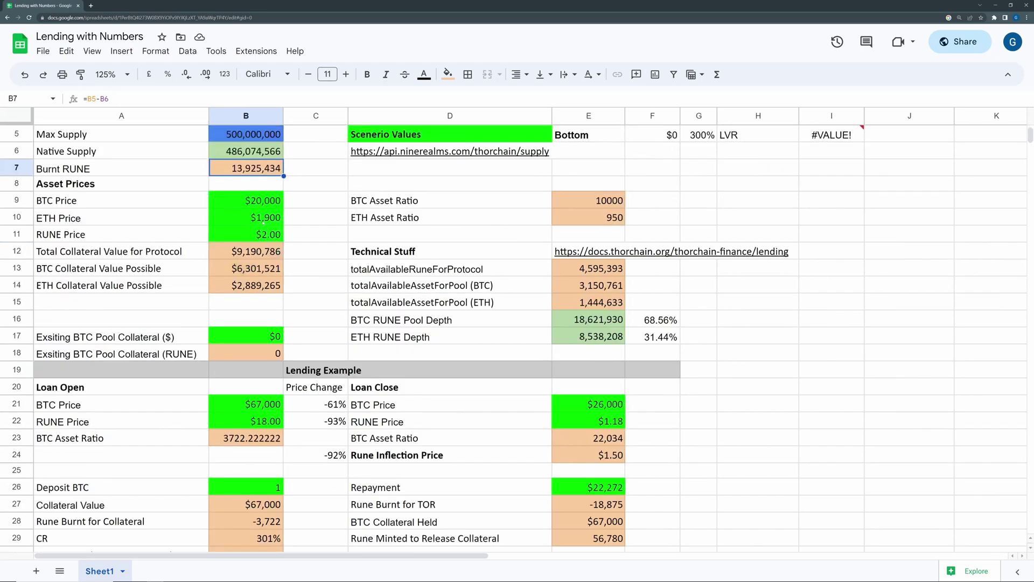
{"action": "scroll", "coordinate": [230, 165], "scroll_direction": "up", "scroll_amount": 2}
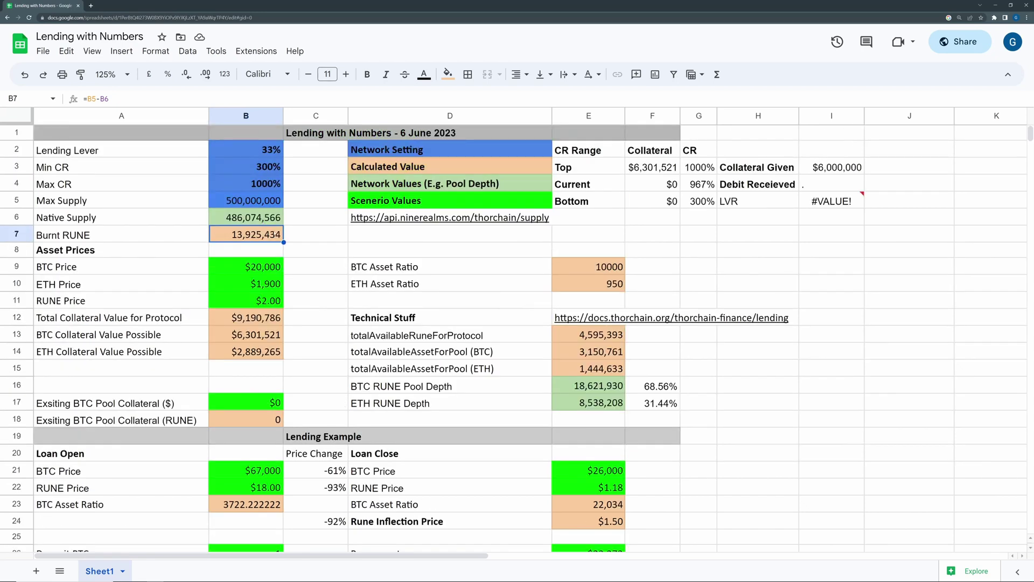
{"action": "left_click", "coordinate": [373, 387]}
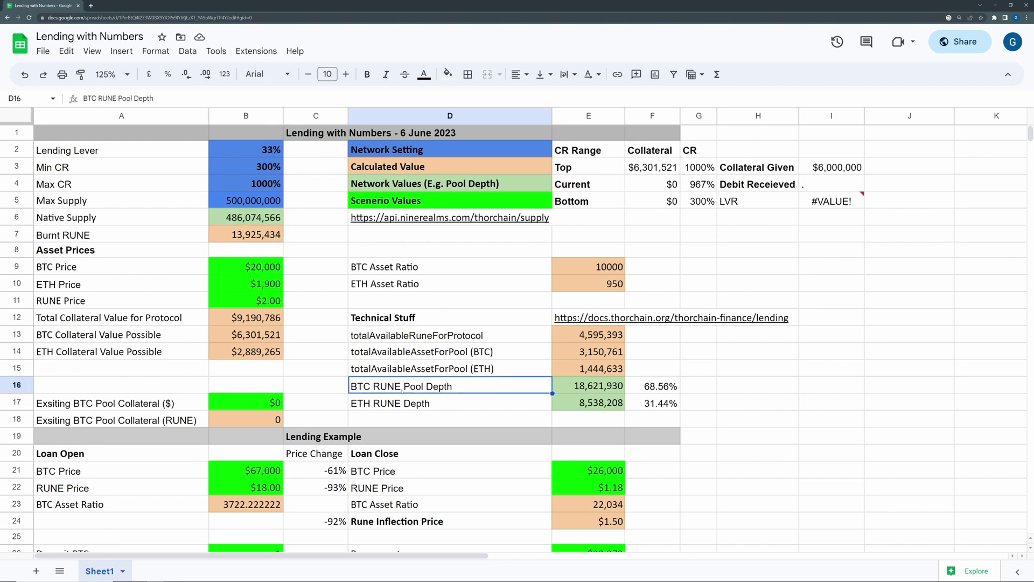
{"action": "left_click", "coordinate": [601, 386]}
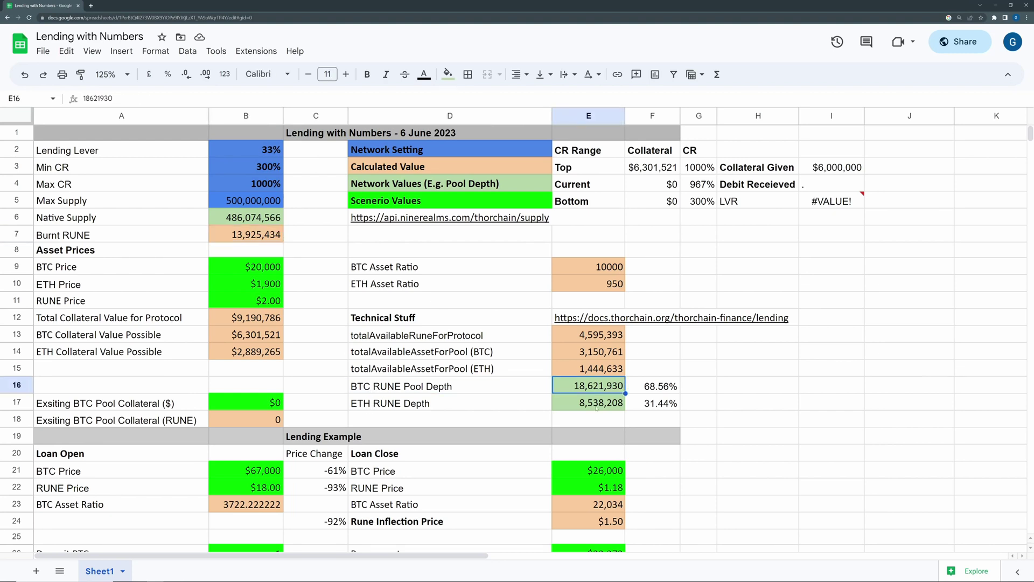
{"action": "key", "text": "Down"}
{"action": "key", "text": "Up"}
{"action": "left_click", "coordinate": [182, 233]}
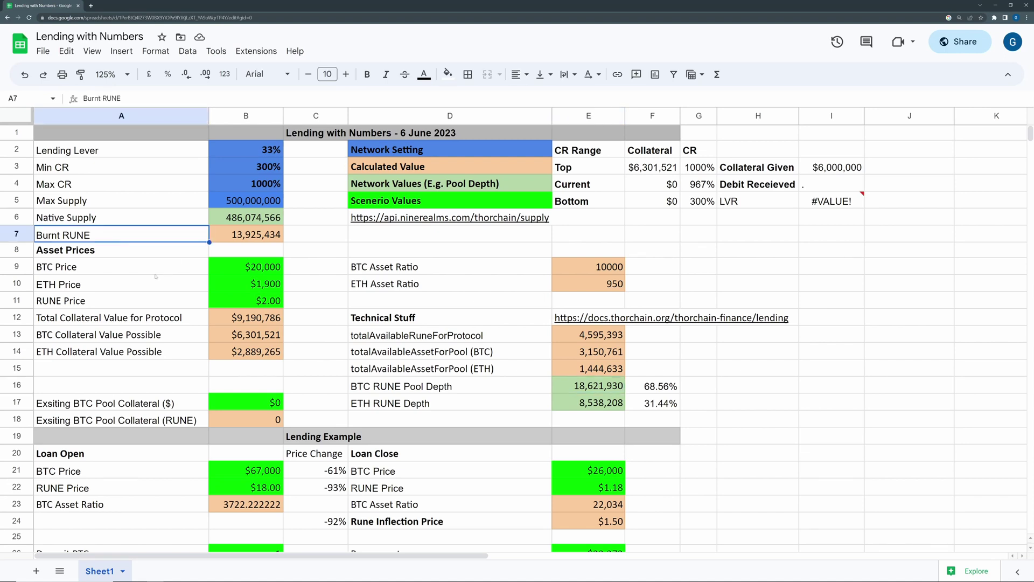
{"action": "key", "text": "Down"}
{"action": "key", "text": "Down"}
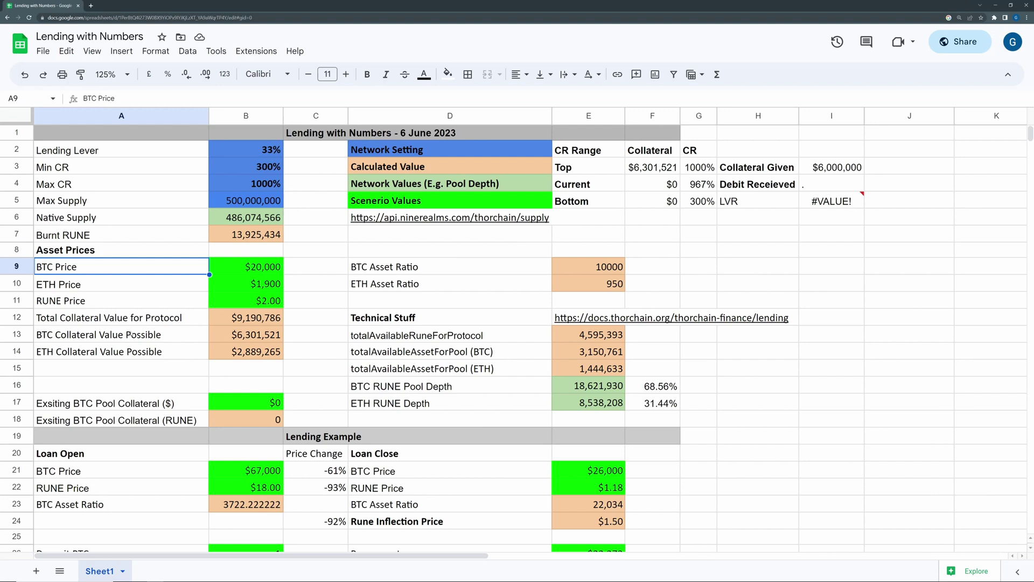
{"action": "left_click", "coordinate": [138, 325]}
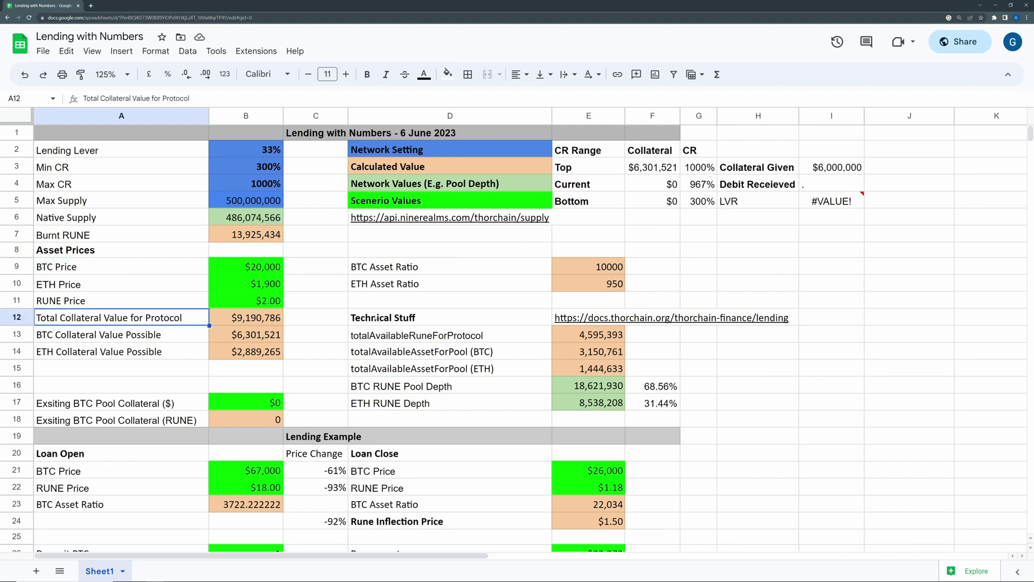
{"action": "left_click", "coordinate": [362, 339]}
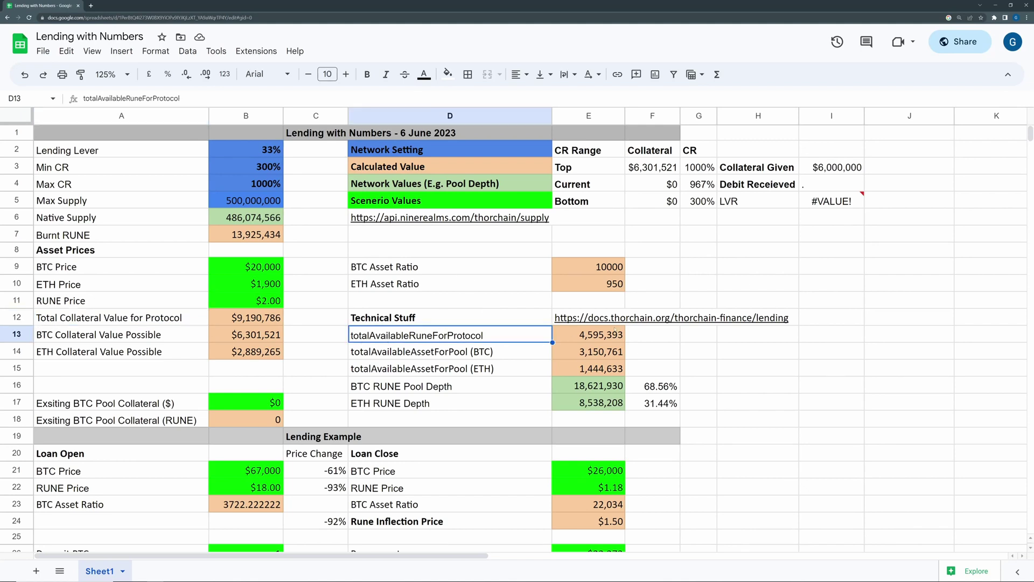
{"action": "left_click", "coordinate": [595, 333]}
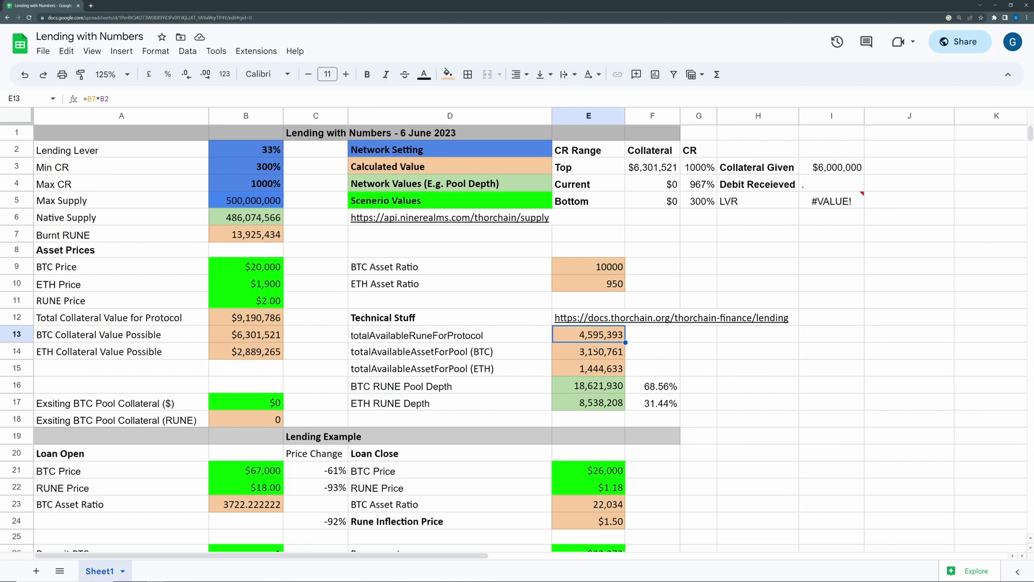
Step: Try a RUNE Price of 1 in B11, then settle on $1.50
{"action": "left_click", "coordinate": [255, 324]}
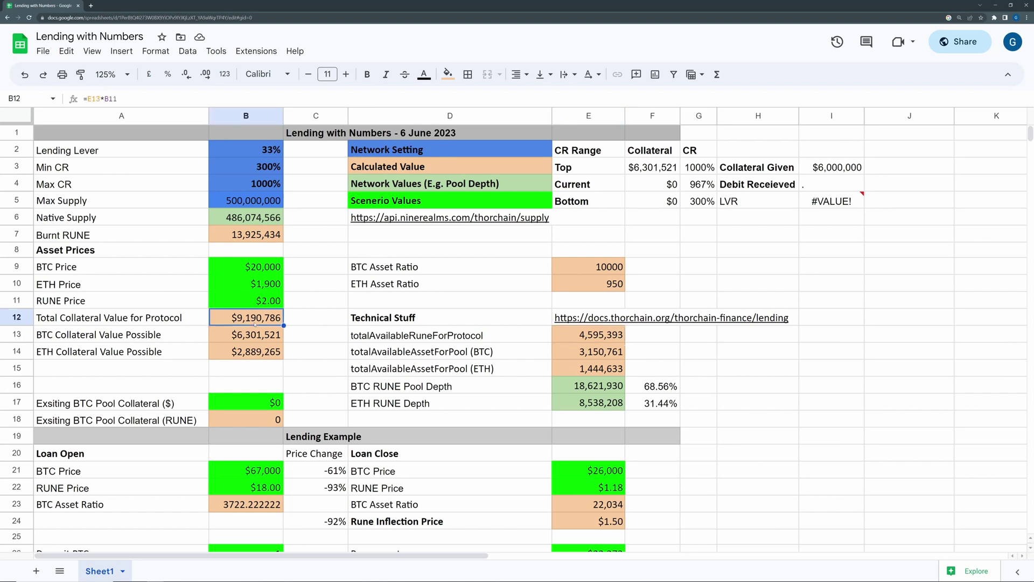
{"action": "left_click", "coordinate": [256, 305]}
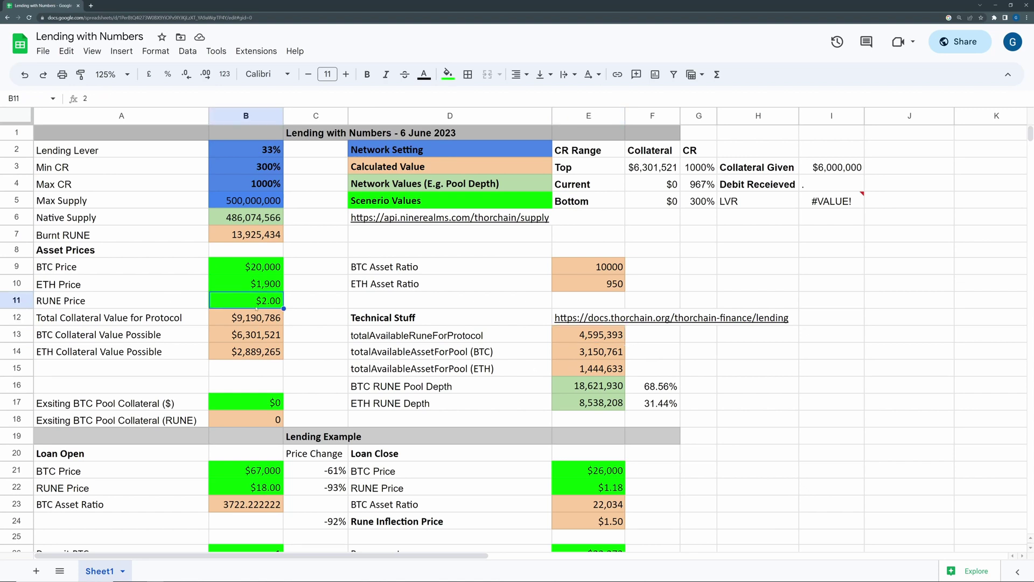
{"action": "type", "text": "1"}
{"action": "key", "text": "Return"}
{"action": "left_click", "coordinate": [256, 305]}
{"action": "type", "text": "1"}
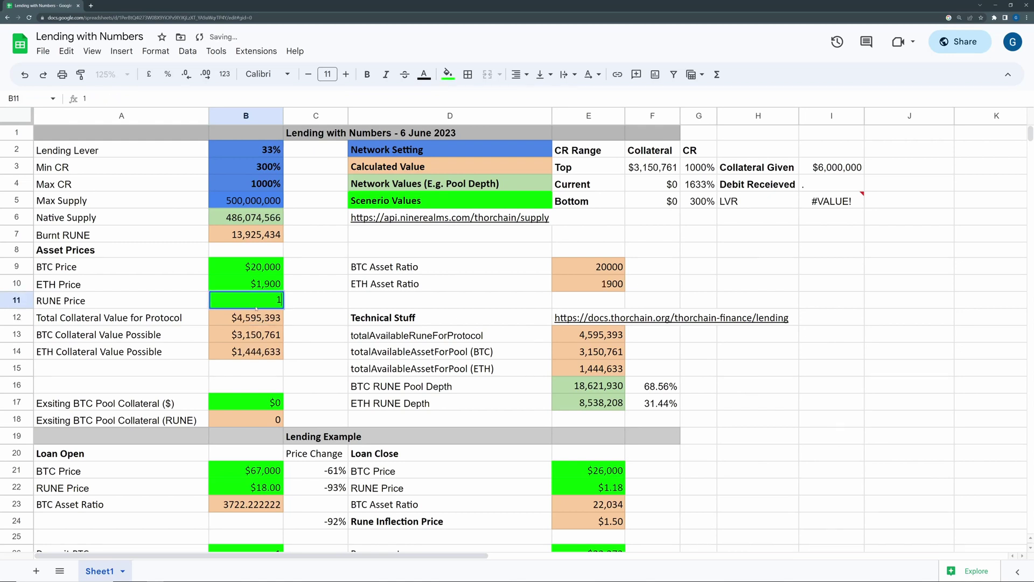
{"action": "type", "text": ".5"}
{"action": "key", "text": "Return"}
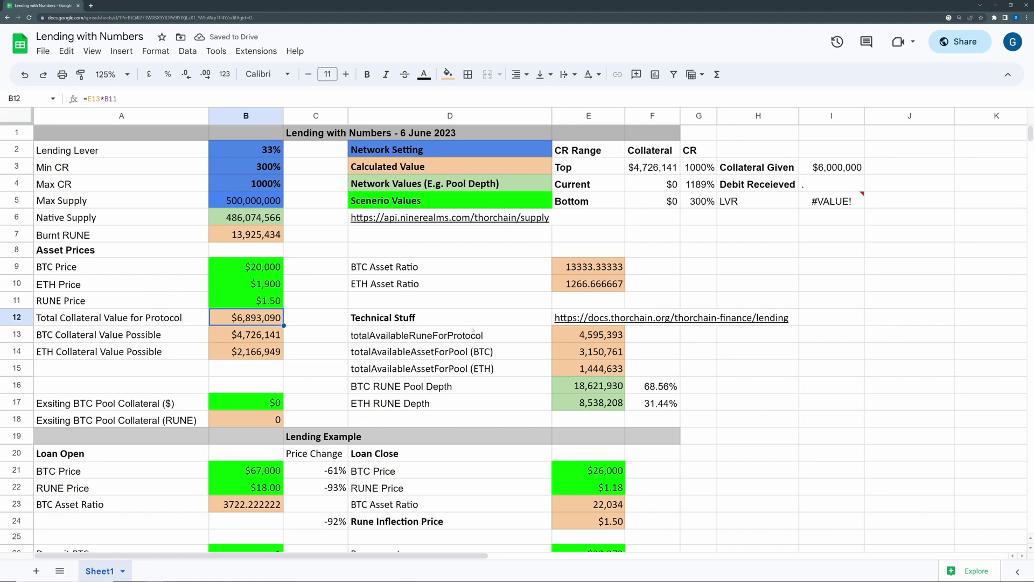
Step: Check the BTC RUNE Pool Depth value and the BTC pool share formula
{"action": "left_click", "coordinate": [428, 388]}
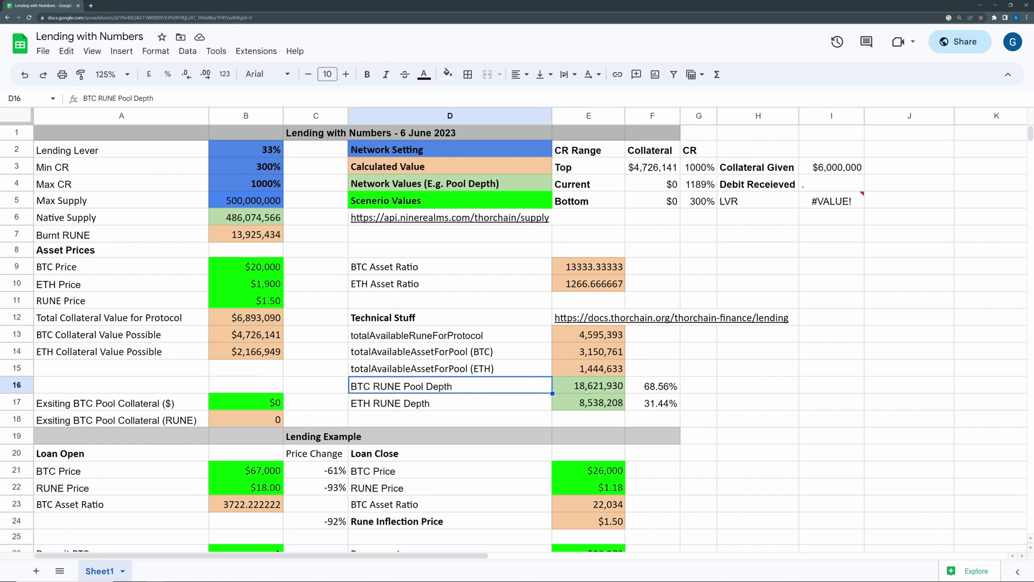
{"action": "left_click", "coordinate": [587, 389]}
{"action": "left_click", "coordinate": [628, 387]}
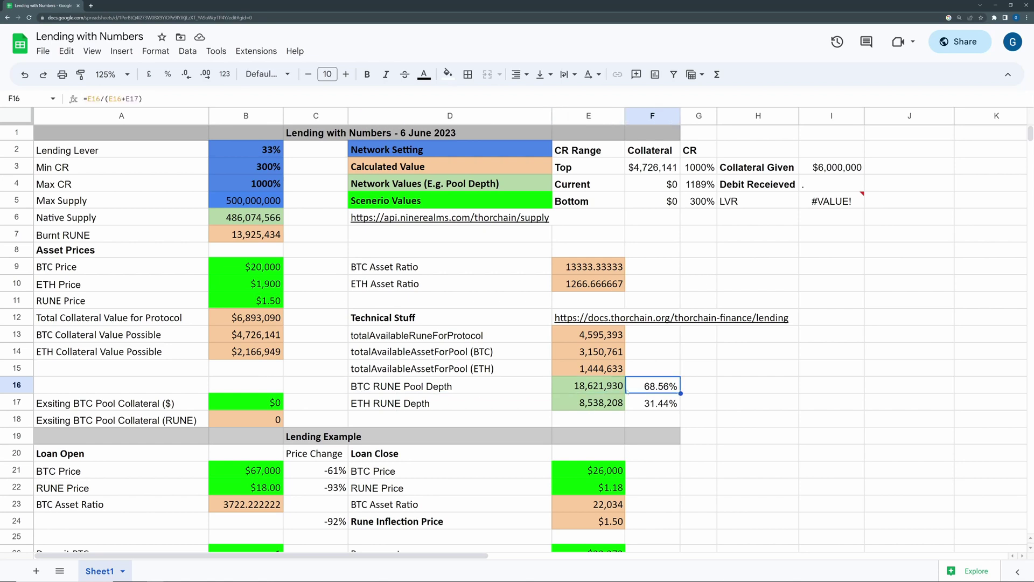
{"action": "left_click", "coordinate": [591, 372]}
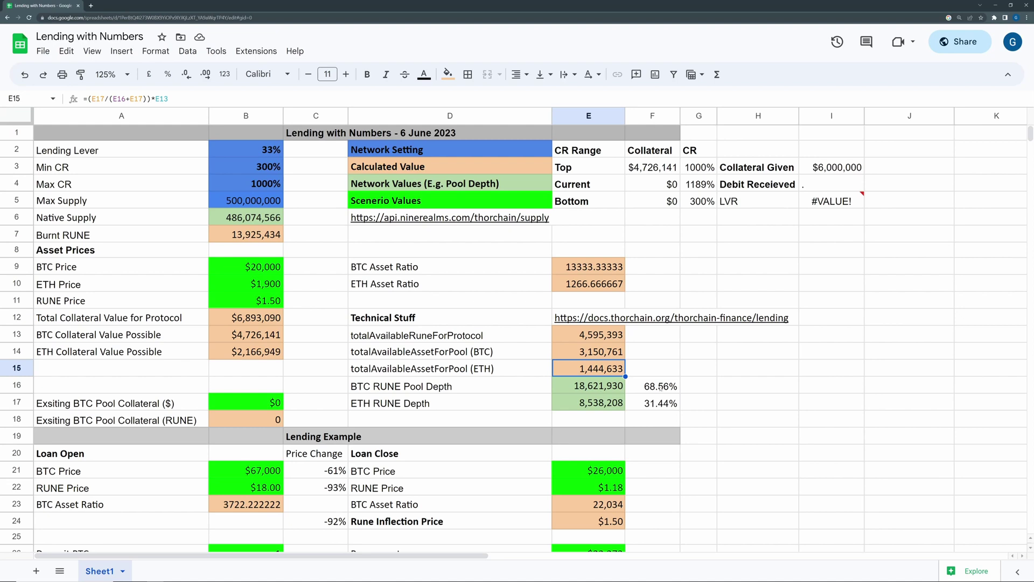
{"action": "left_click", "coordinate": [661, 388]}
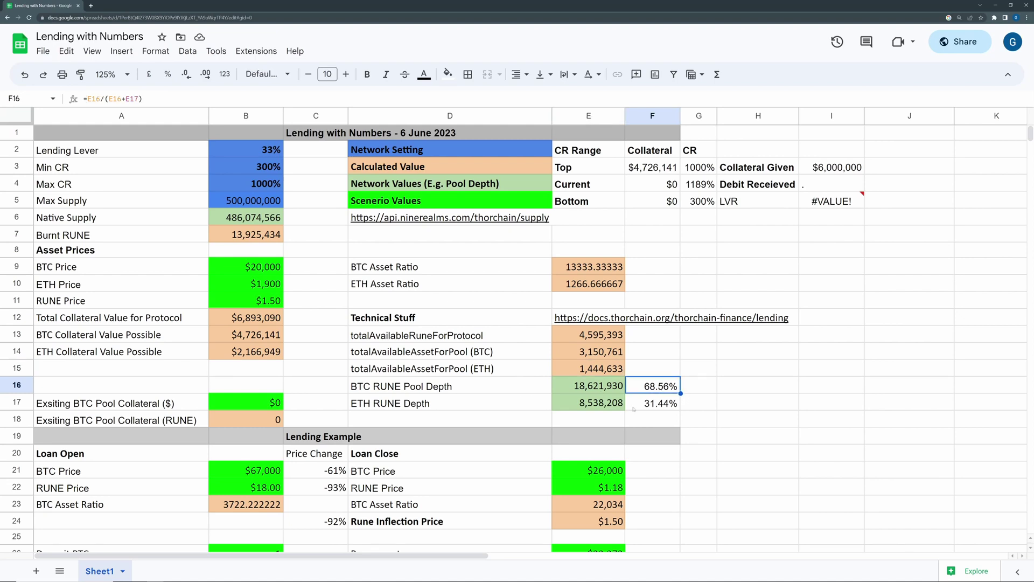
{"action": "left_click", "coordinate": [574, 409]}
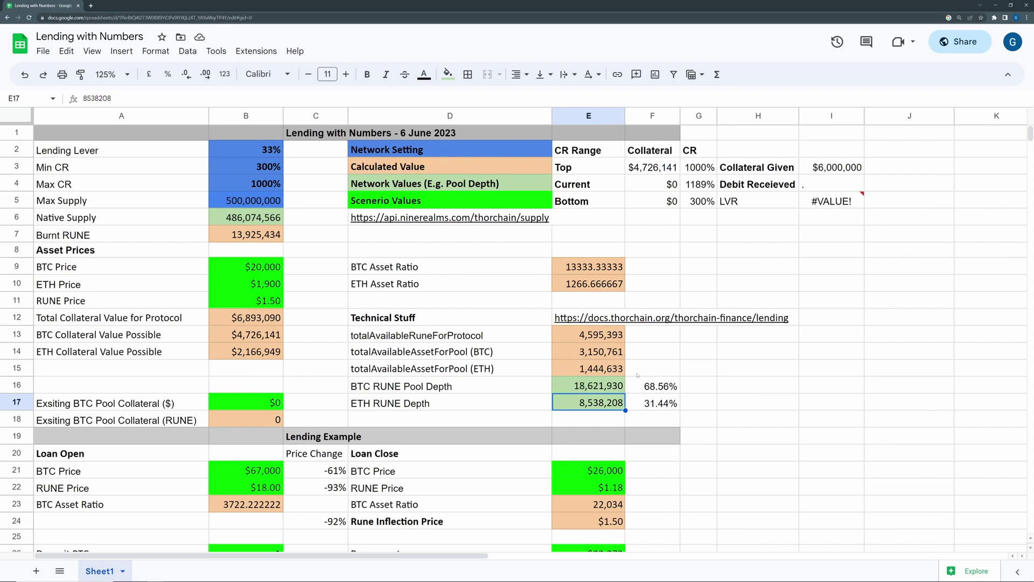
{"action": "left_click", "coordinate": [589, 335]}
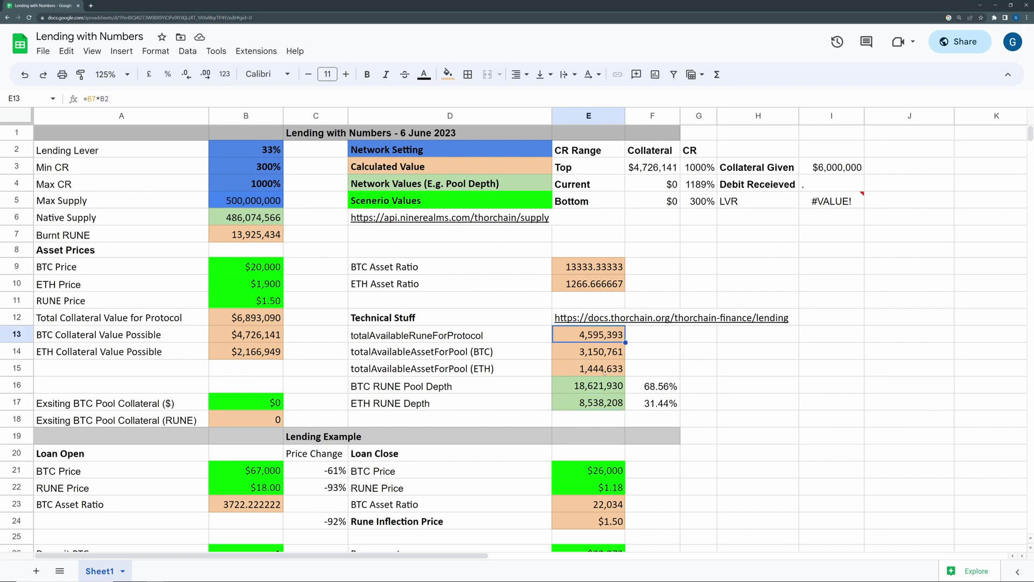
{"action": "left_click", "coordinate": [575, 355]}
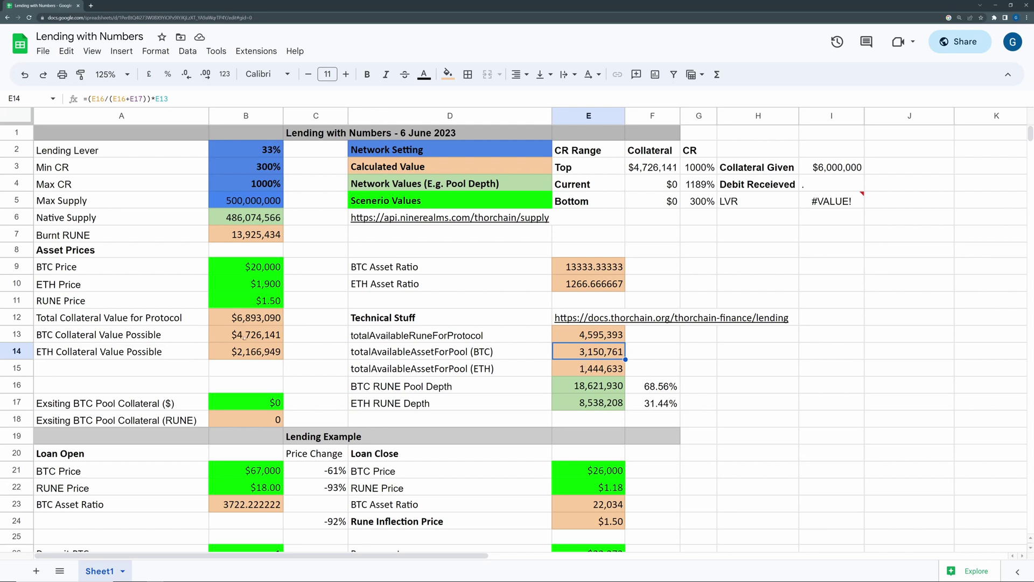
{"action": "left_click", "coordinate": [243, 354]}
{"action": "left_click_drag", "start_coordinate": [252, 335], "coordinate": [251, 351]}
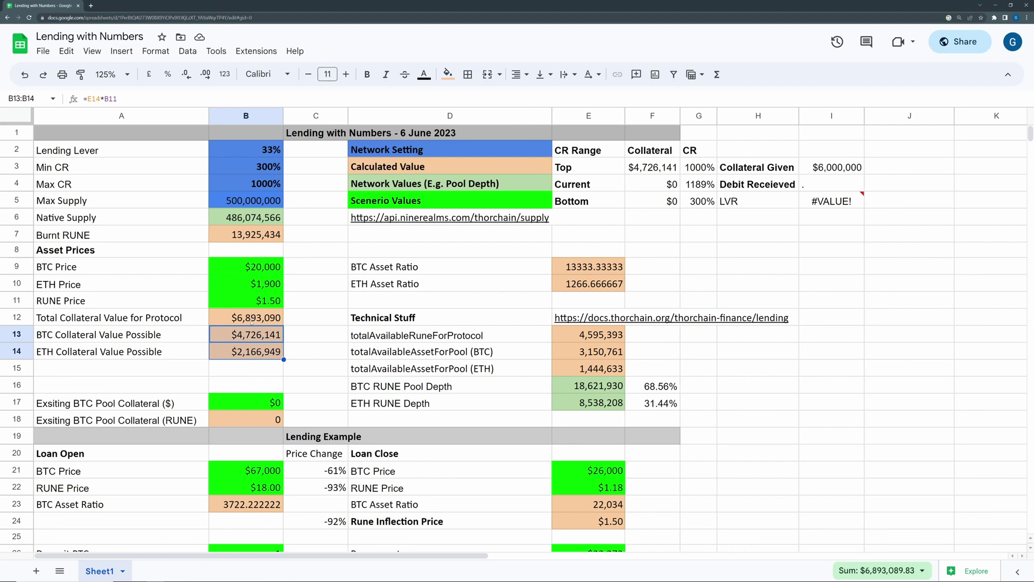
Step: Try RUNE prices of 2, 10 and 1.08 in the RUNE Price cell
{"action": "left_click", "coordinate": [268, 300]}
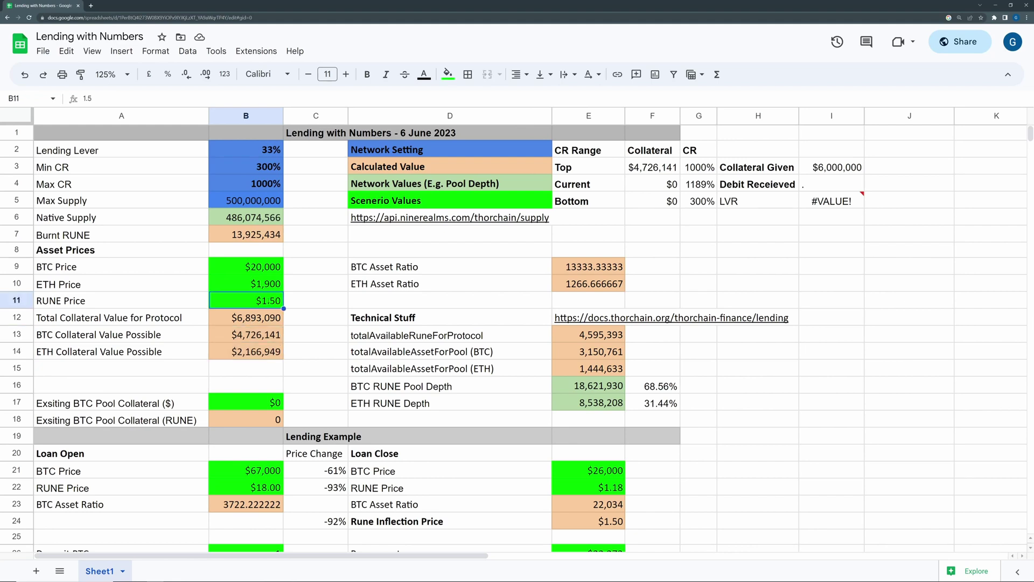
{"action": "type", "text": "2"}
{"action": "key", "text": "Return"}
{"action": "left_click", "coordinate": [268, 301]}
{"action": "type", "text": "10"}
{"action": "key", "text": "Return"}
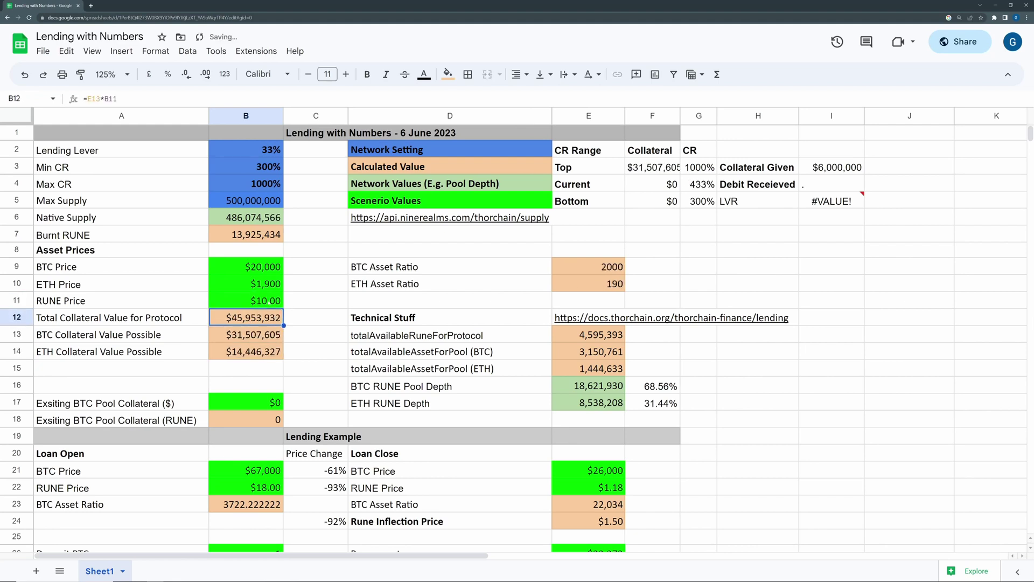
{"action": "left_click", "coordinate": [269, 300]}
{"action": "type", "text": "1.08"}
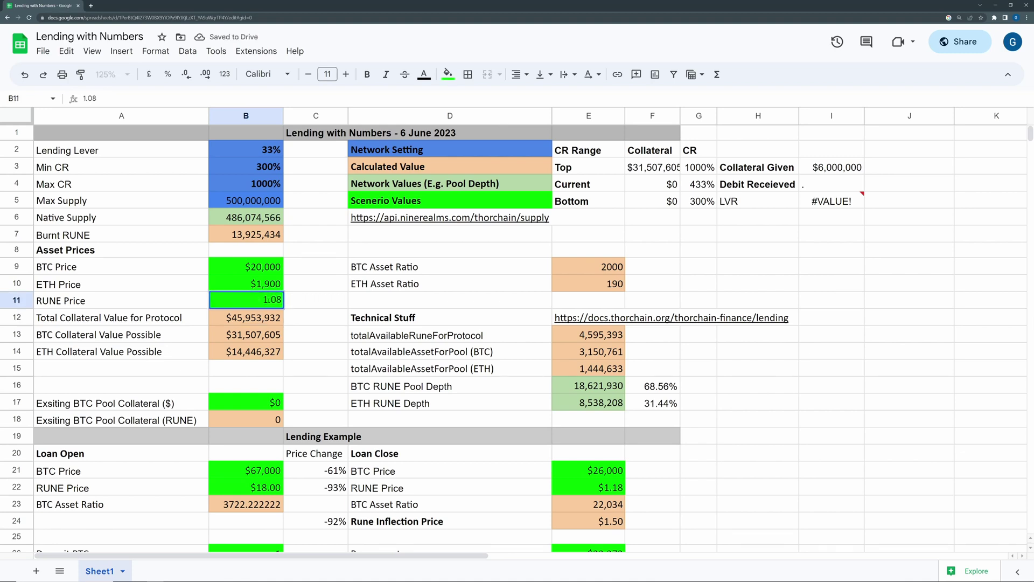
{"action": "key", "text": "Return"}
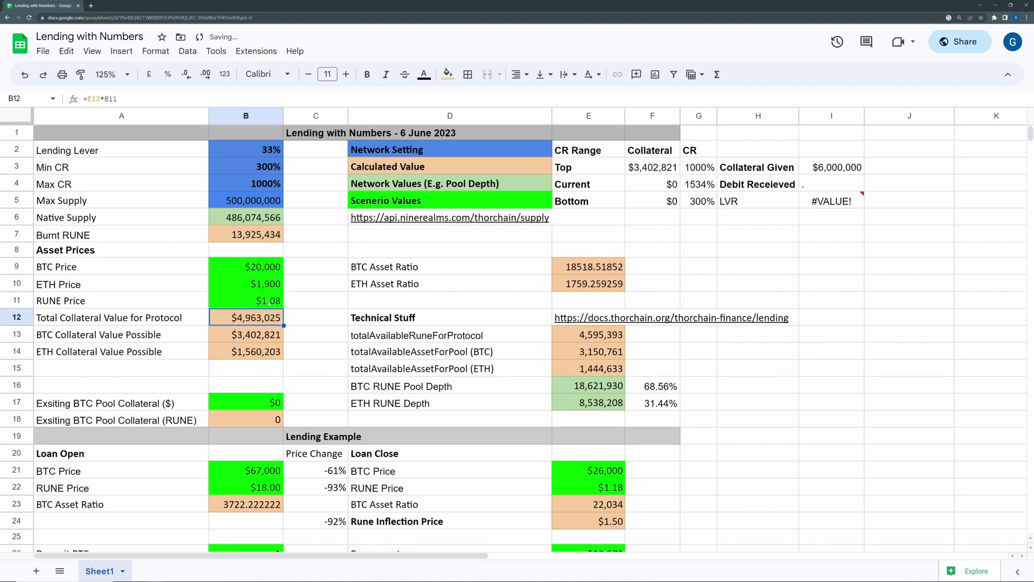
{"action": "left_click", "coordinate": [269, 299]}
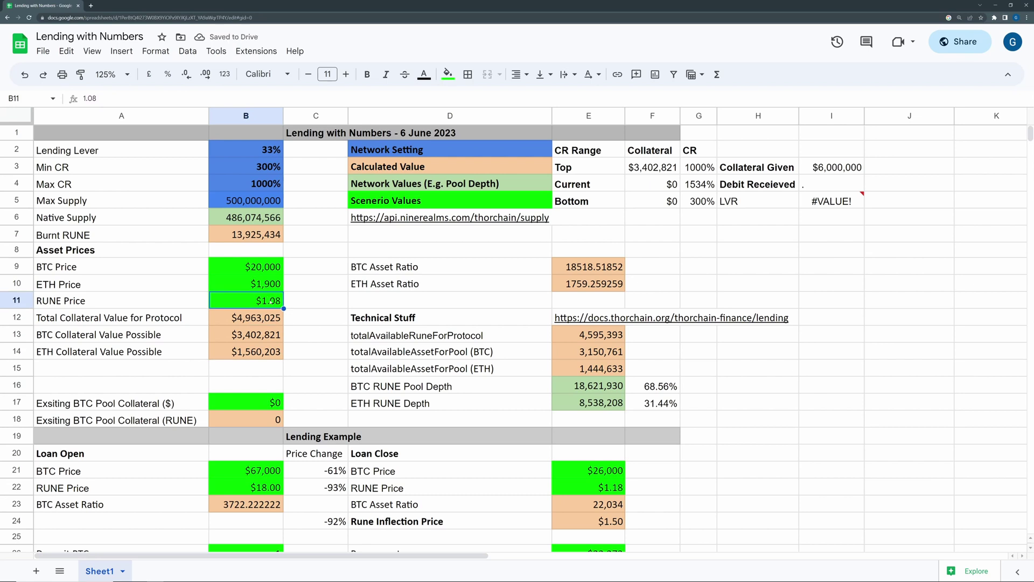
Step: Test the Lending Lever at 20%, then at 50%
{"action": "left_click", "coordinate": [267, 151]}
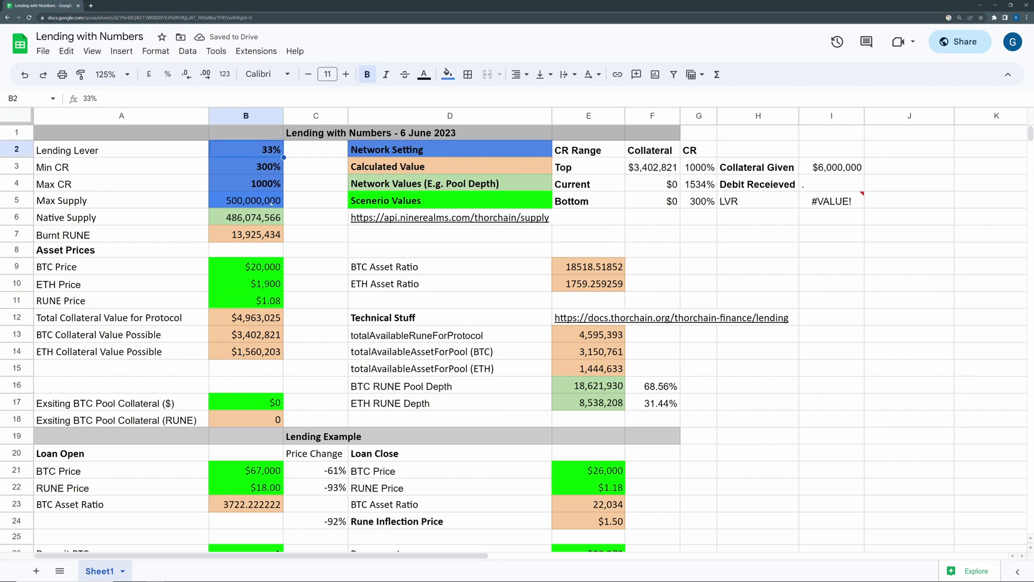
{"action": "type", "text": "20"}
{"action": "key", "text": "Return"}
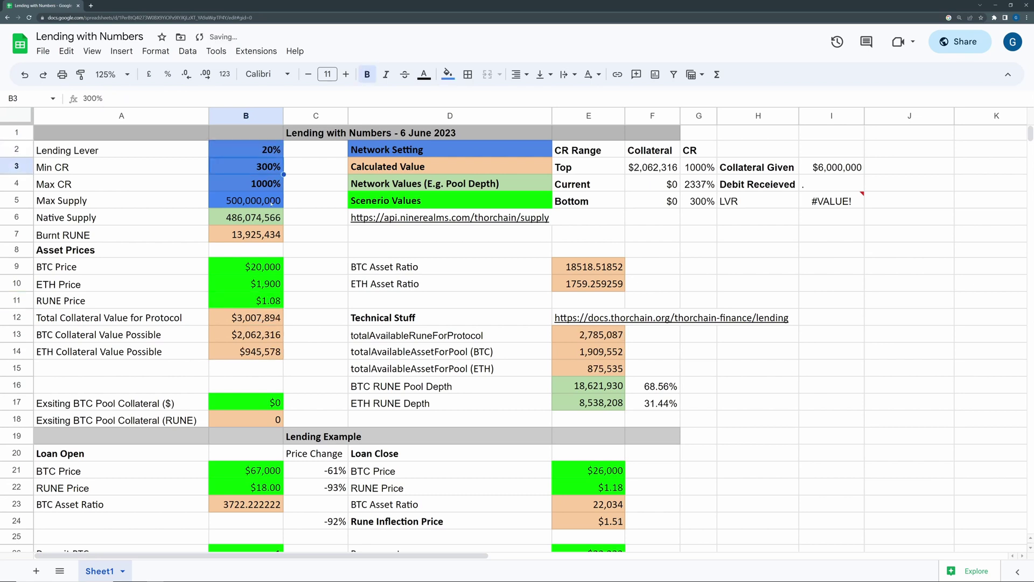
{"action": "key", "text": "Up"}
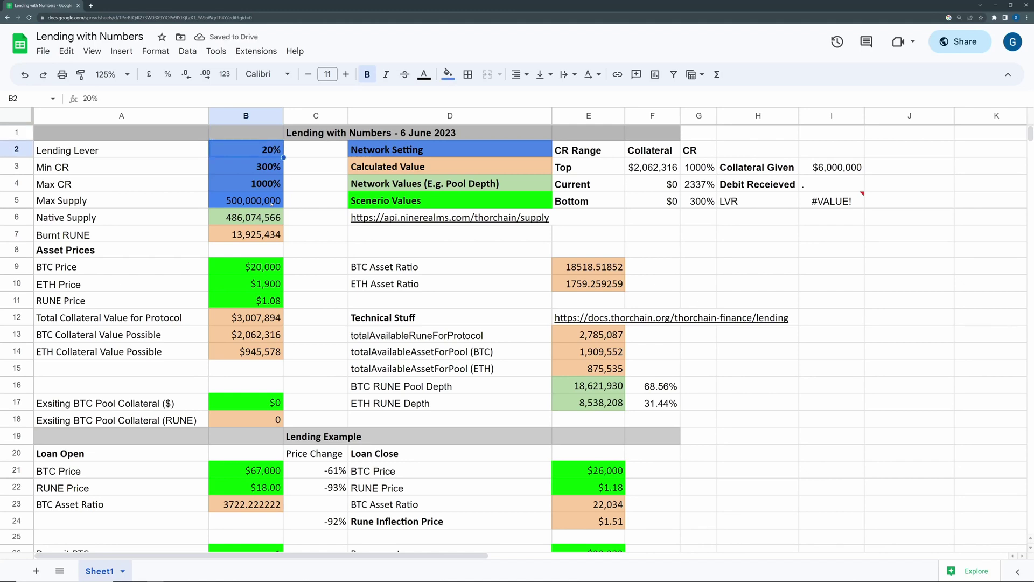
{"action": "type", "text": "50"}
{"action": "key", "text": "Return"}
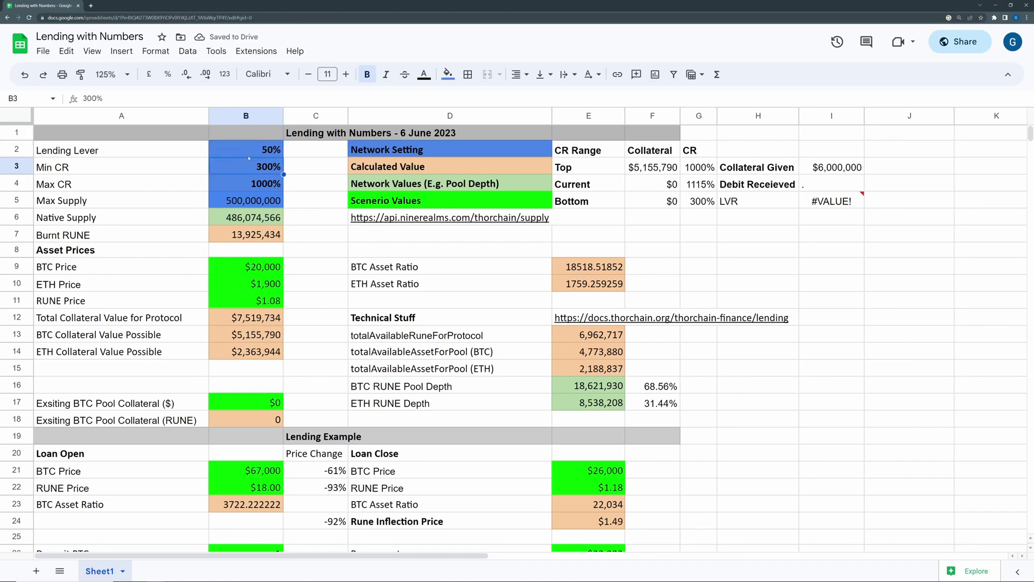
Step: Restore the 33% lending lever and a $2.00 RUNE price
{"action": "key", "text": "Down"}
{"action": "key", "text": "Down"}
{"action": "key", "text": "Down"}
{"action": "key", "text": "Down"}
{"action": "key", "text": "Down"}
{"action": "key", "text": "Down"}
{"action": "key", "text": "Down"}
{"action": "key", "text": "Down"}
{"action": "type", "text": "2"}
{"action": "key", "text": "Return"}
{"action": "scroll", "coordinate": [39, 218], "scroll_direction": "down", "scroll_amount": 2}
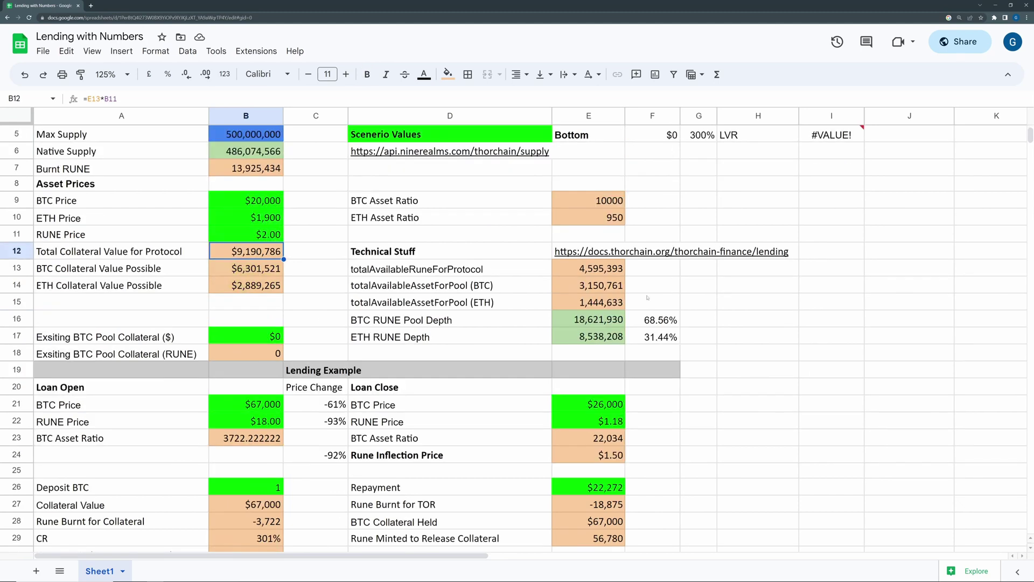
{"action": "scroll", "coordinate": [404, 219], "scroll_direction": "up", "scroll_amount": 2}
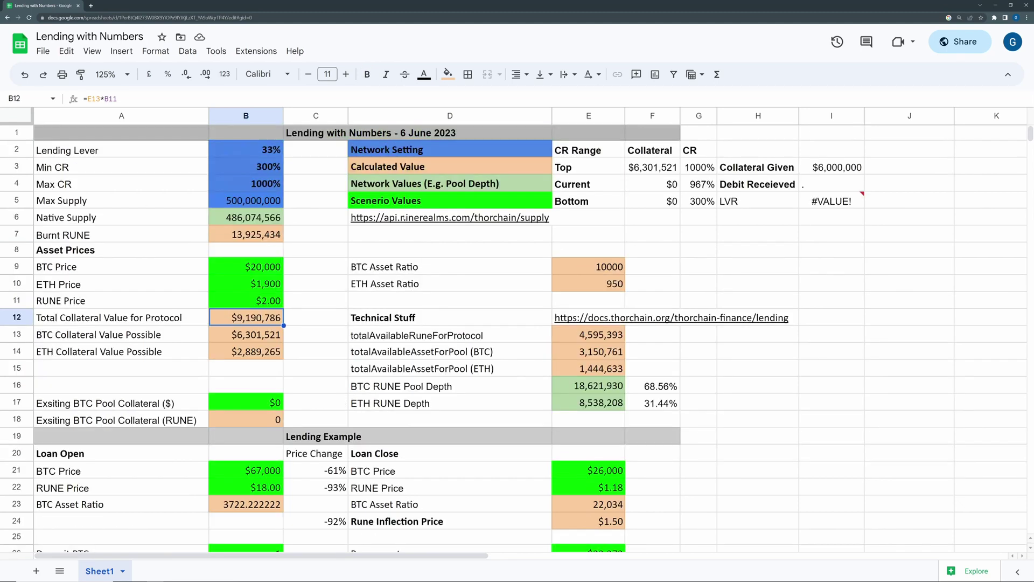
{"action": "left_click", "coordinate": [265, 340]}
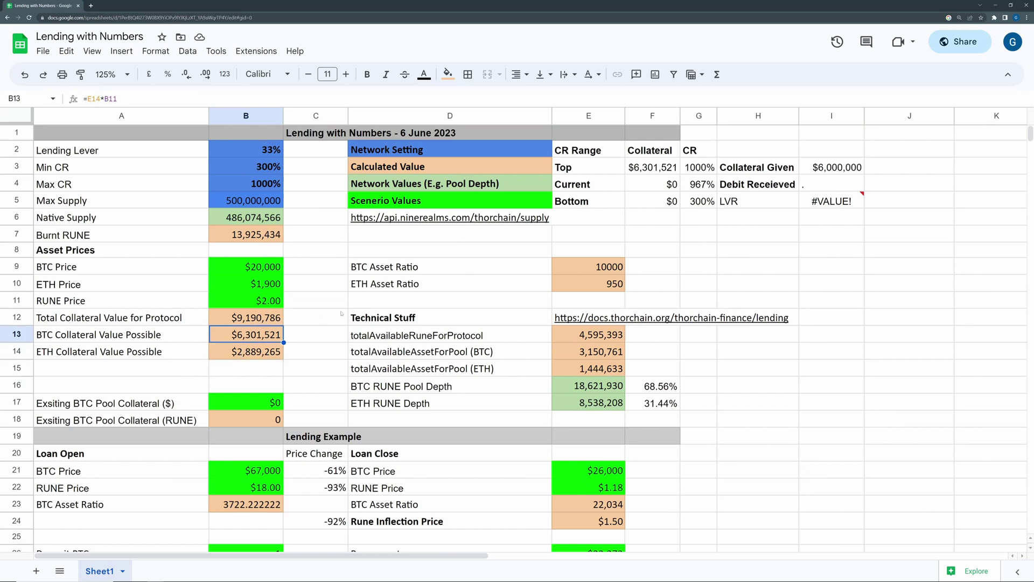
{"action": "left_click", "coordinate": [651, 167]}
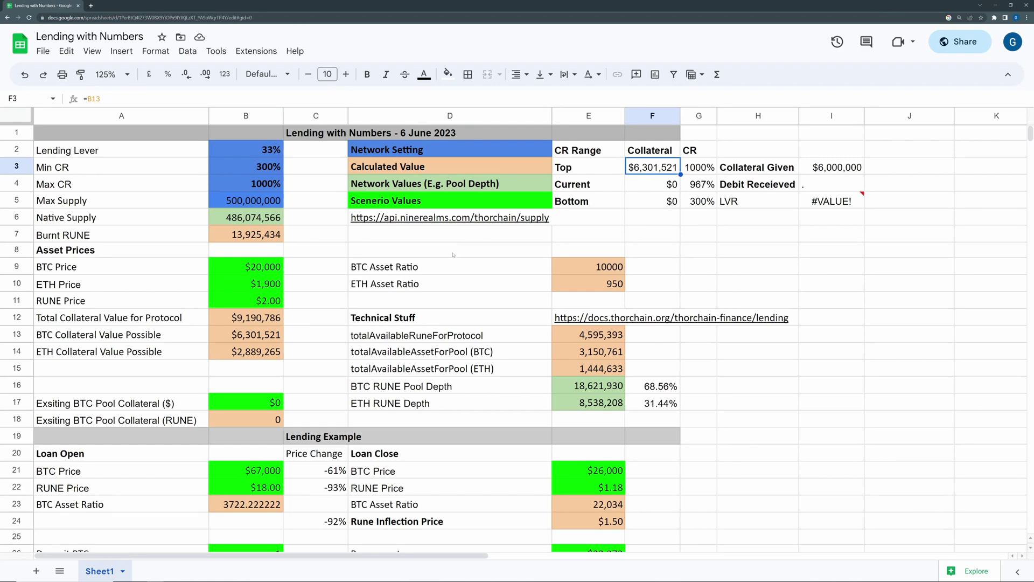
{"action": "key", "text": "alt+Tab"}
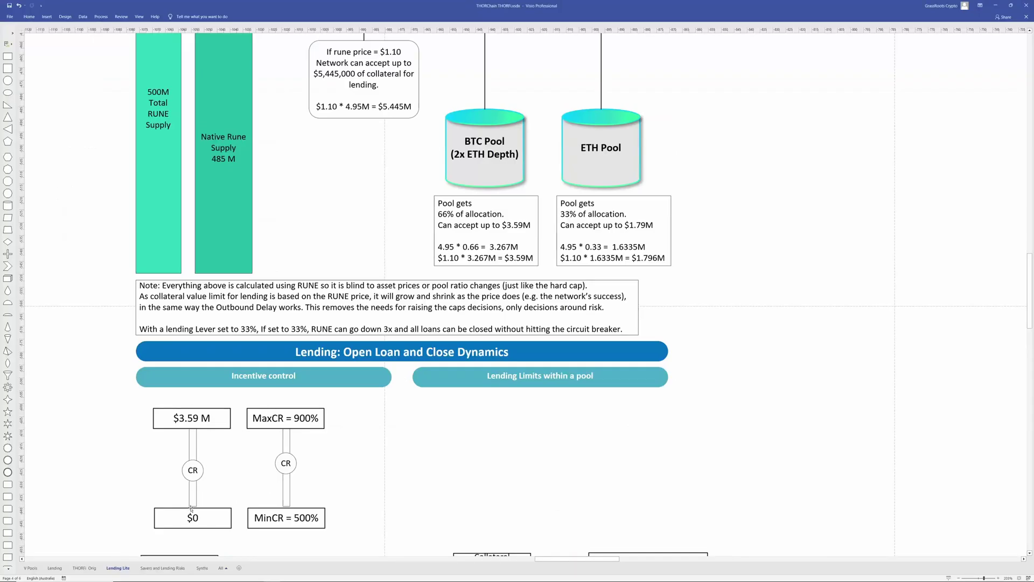
{"action": "key", "text": "alt+Tab"}
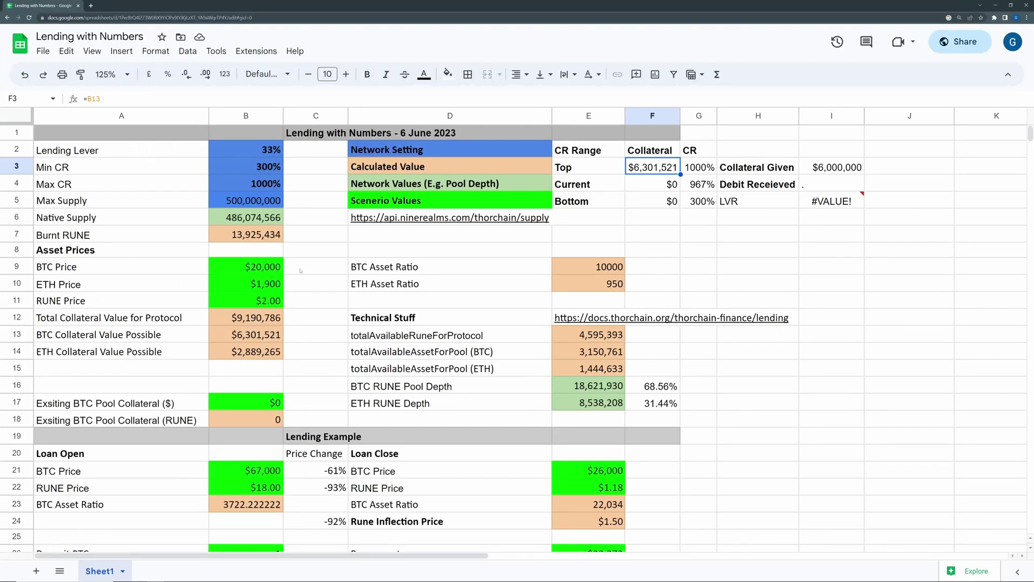
{"action": "left_click", "coordinate": [274, 302]}
{"action": "type", "text": "5"}
{"action": "key", "text": "Return"}
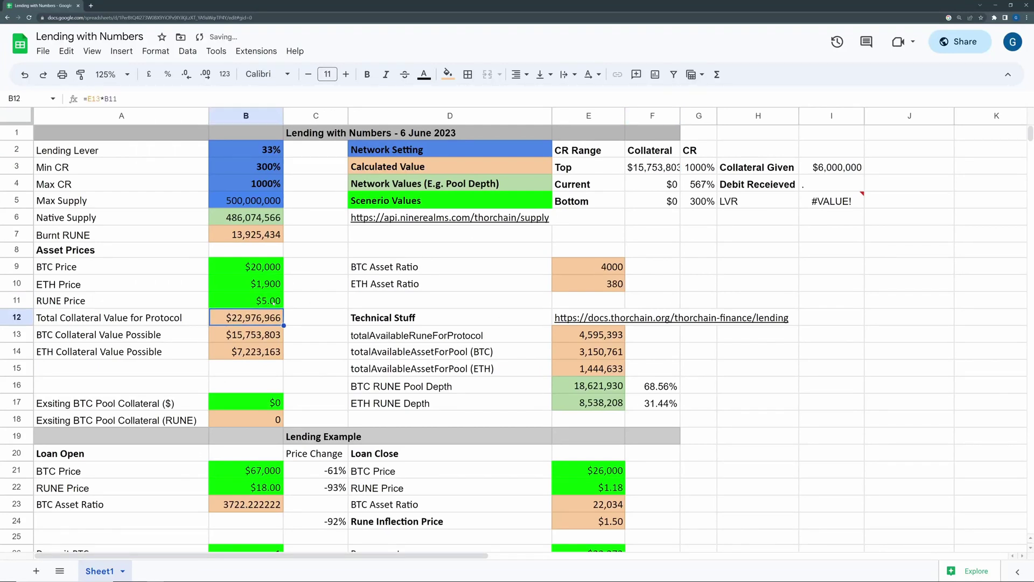
{"action": "left_click_drag", "start_coordinate": [680, 115], "coordinate": [709, 115]}
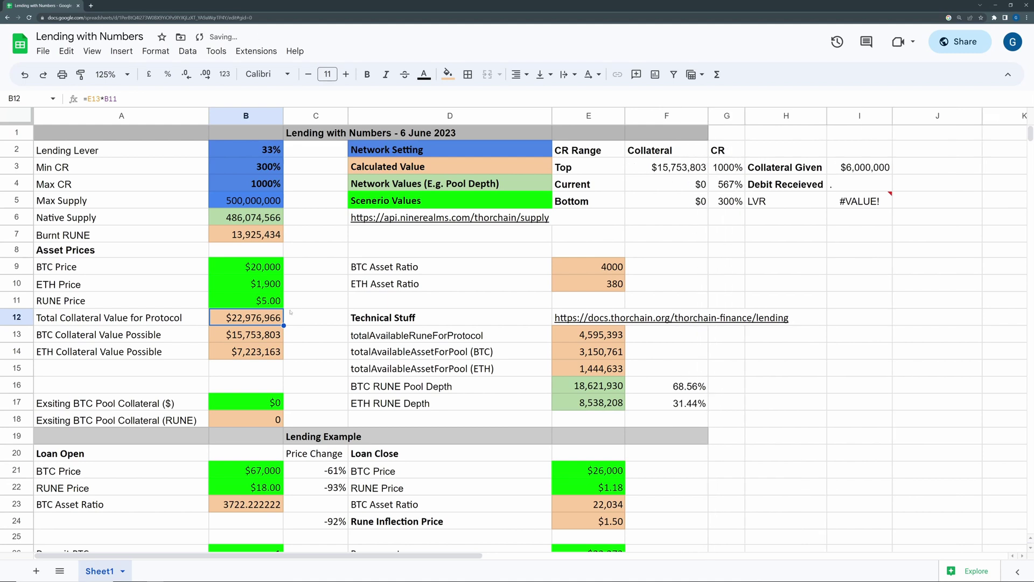
{"action": "key", "text": "Up"}
{"action": "key", "text": "ctrl+z"}
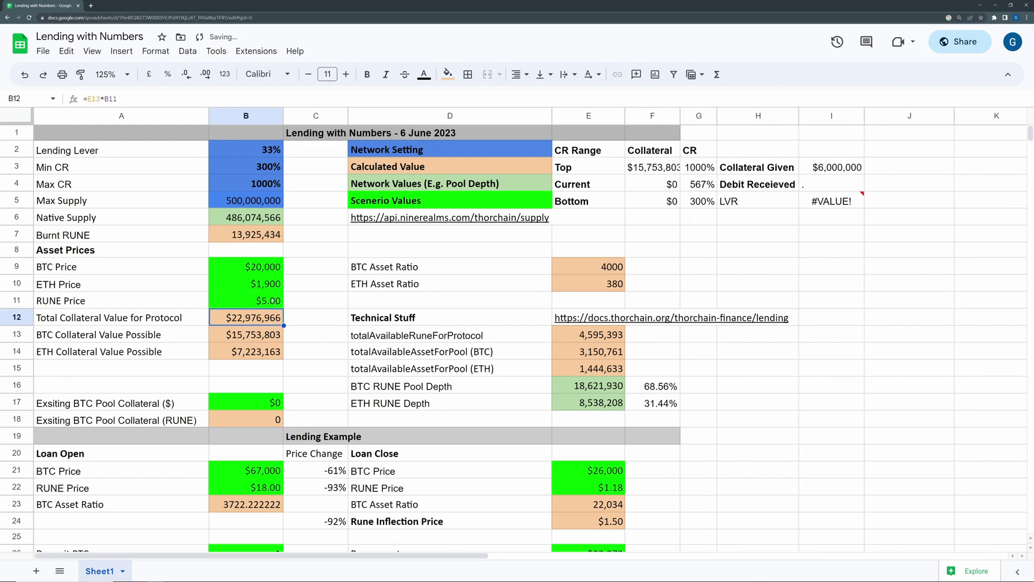
{"action": "key", "text": "ctrl+z"}
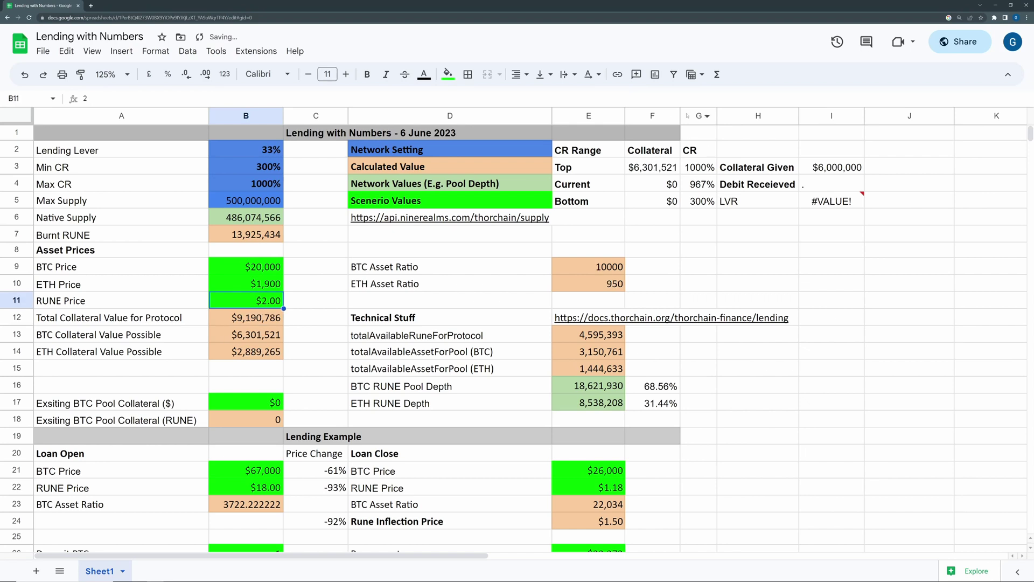